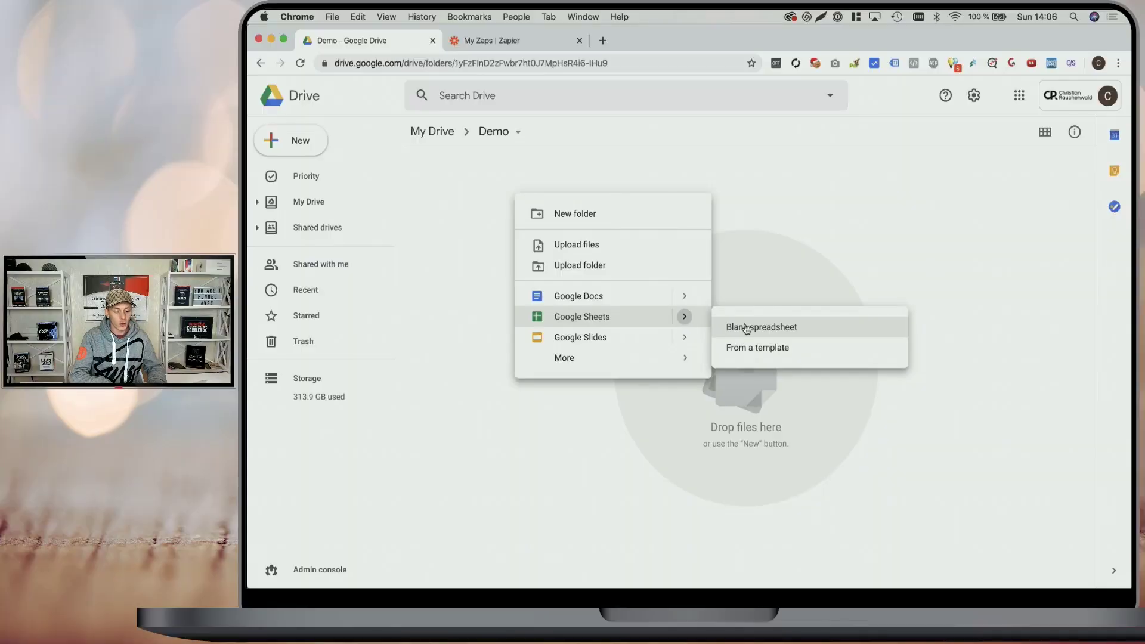
# Step: Create a new blank Google Sheets spreadsheet and title it Demo
pyautogui.click(740, 325)
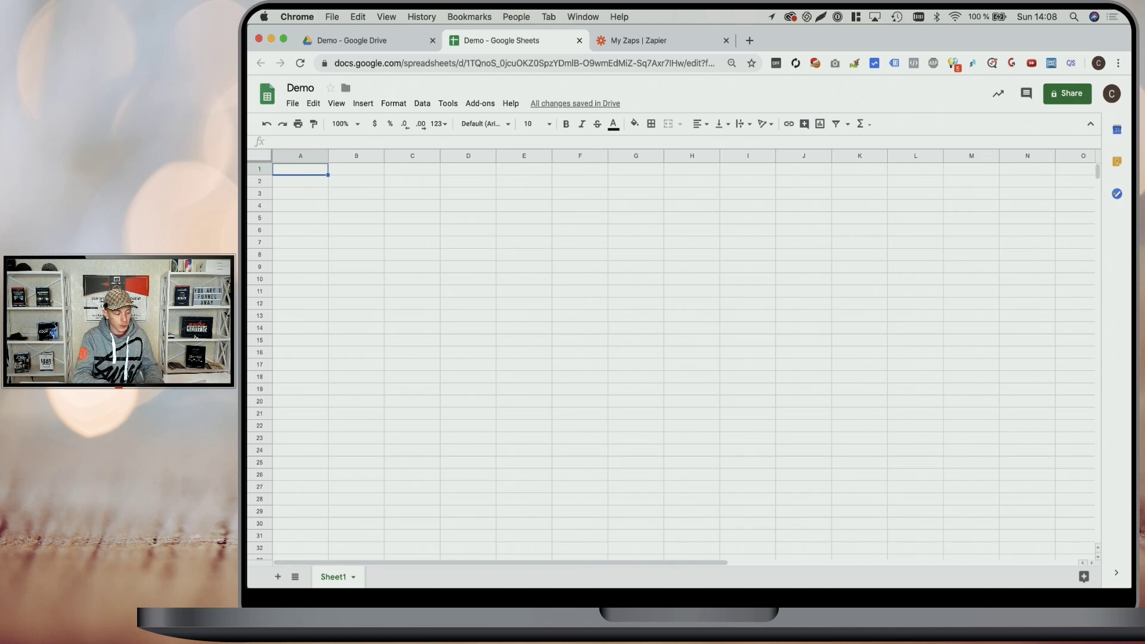
# Step: Enter headers 'product' in A1 and 'email' in B1, then 'Name' in A2
pyautogui.write('product')
pyautogui.press('Tab')
pyautogui.write('ema')
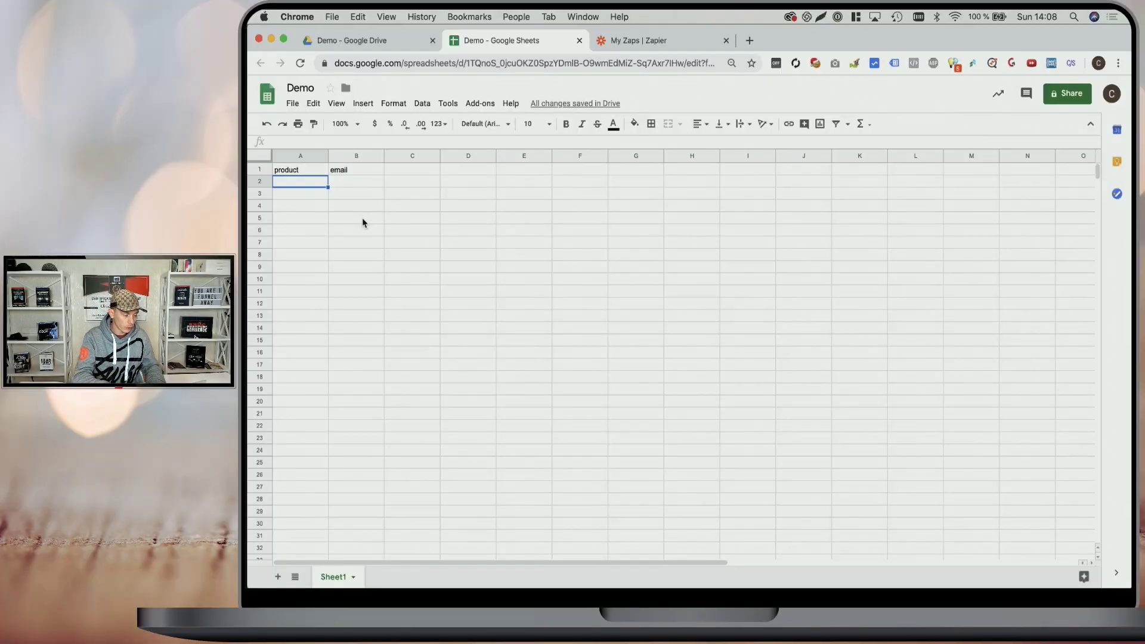
pyautogui.write('Name')
pyautogui.press('Tab')
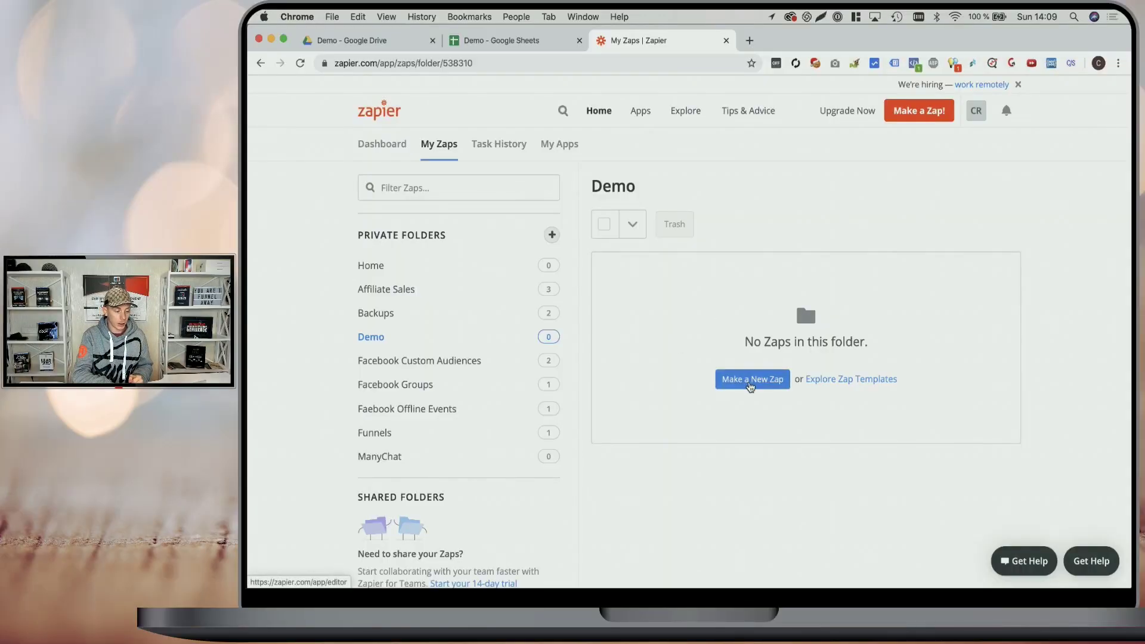
# Step: Start a new zap pairing Google Sheets with ClickFunnels
pyautogui.click(750, 384)
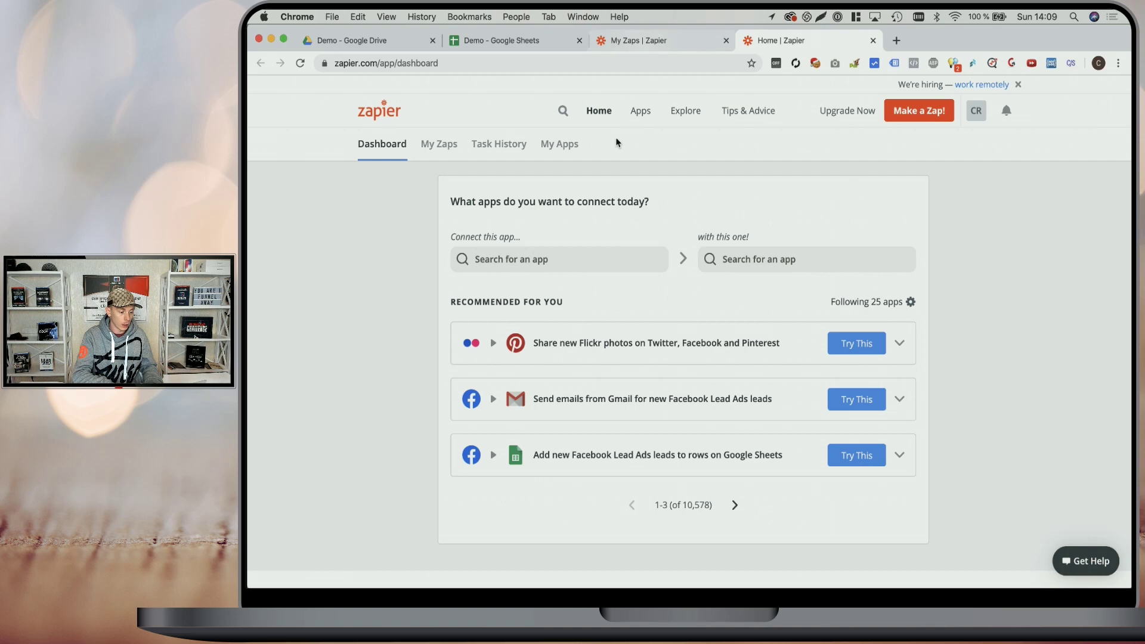
pyautogui.click(633, 259)
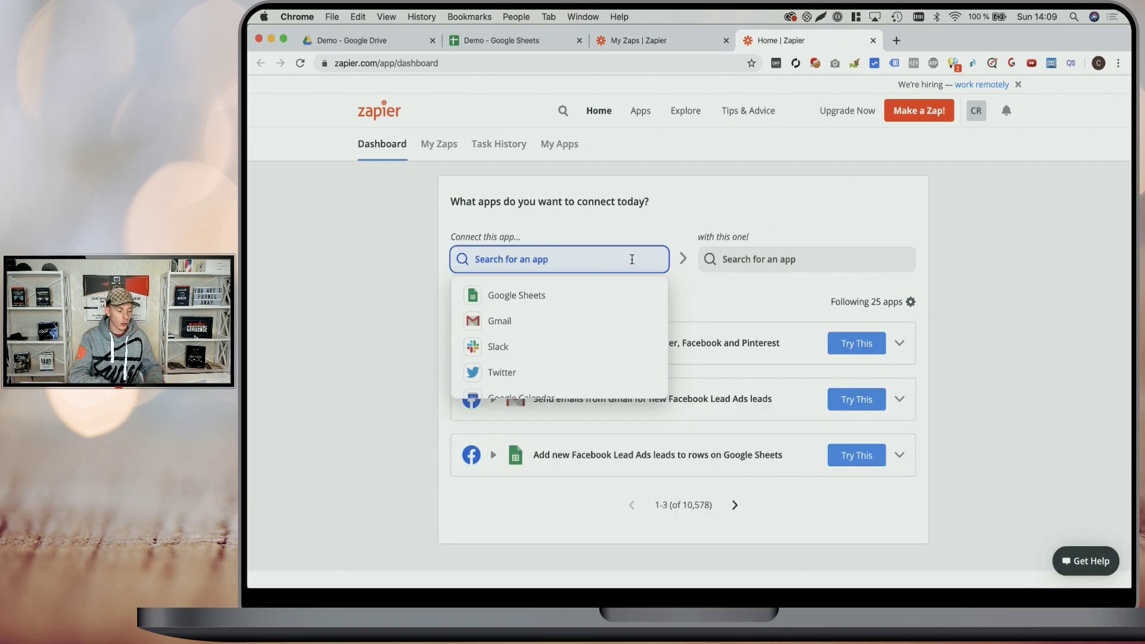
pyautogui.click(513, 297)
pyautogui.click(733, 258)
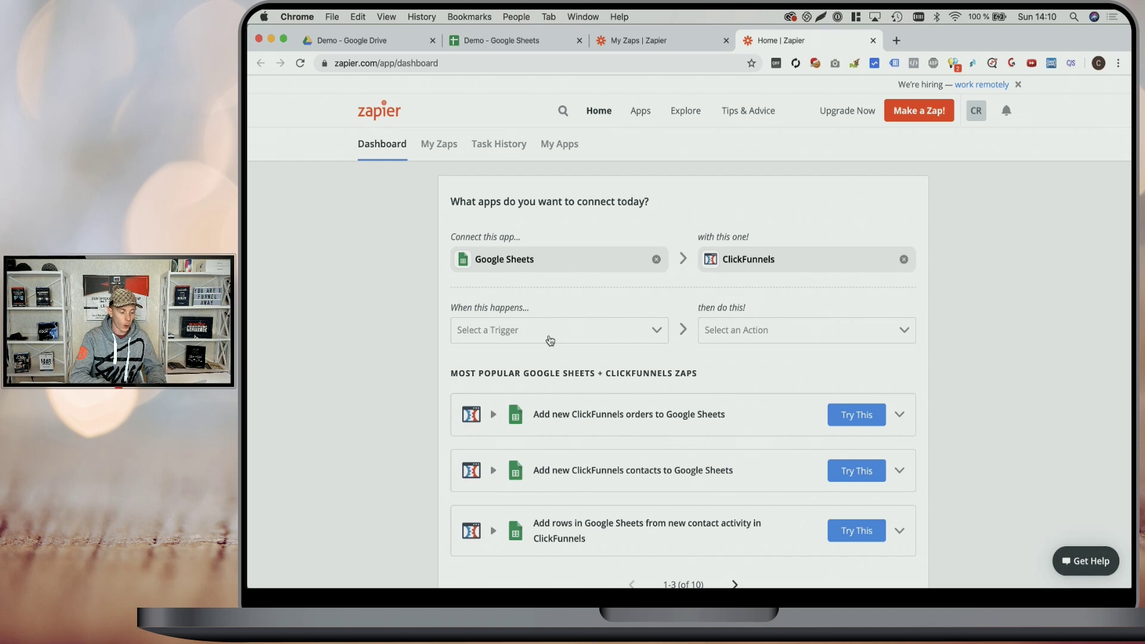
# Step: Choose the New or Updated Spreadsheet Row trigger and the Add Email to List action
pyautogui.click(570, 338)
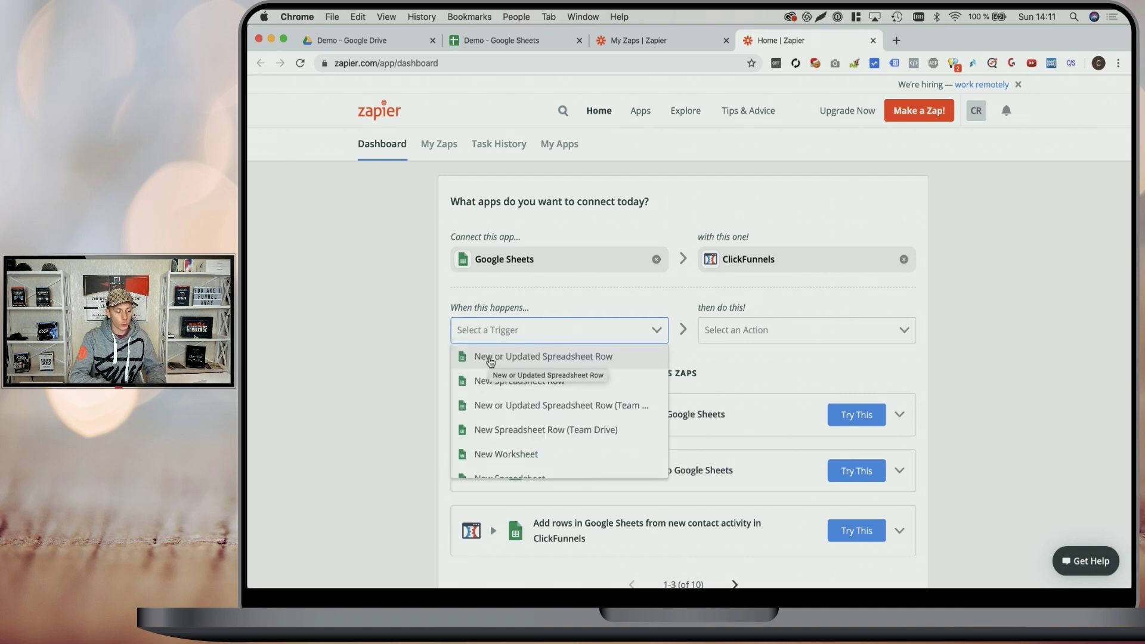
pyautogui.click(556, 358)
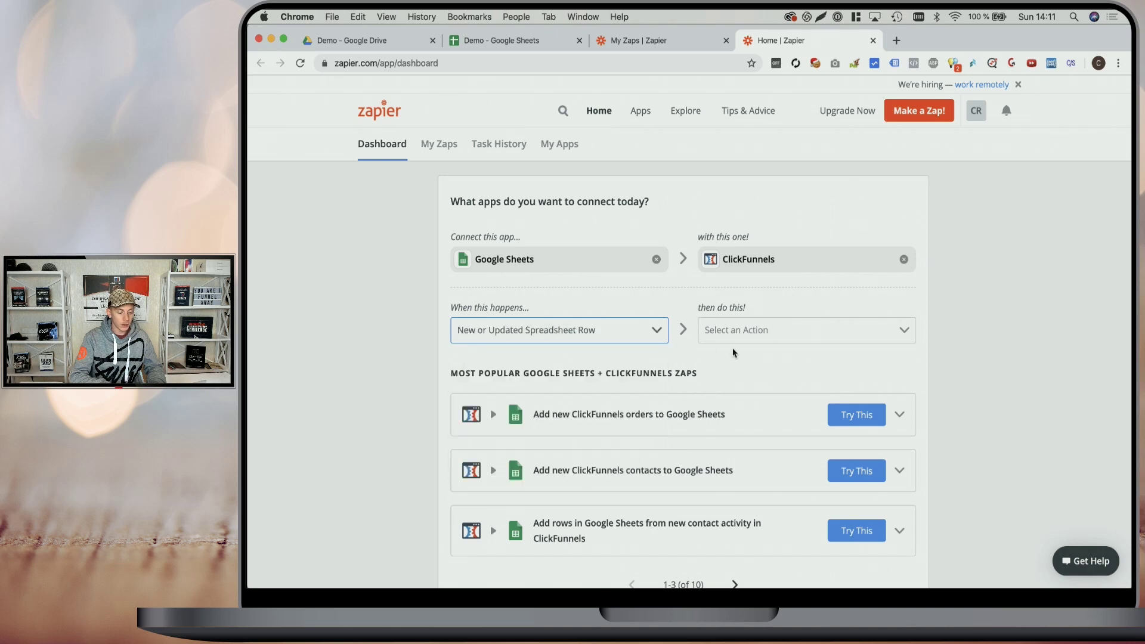
pyautogui.click(755, 336)
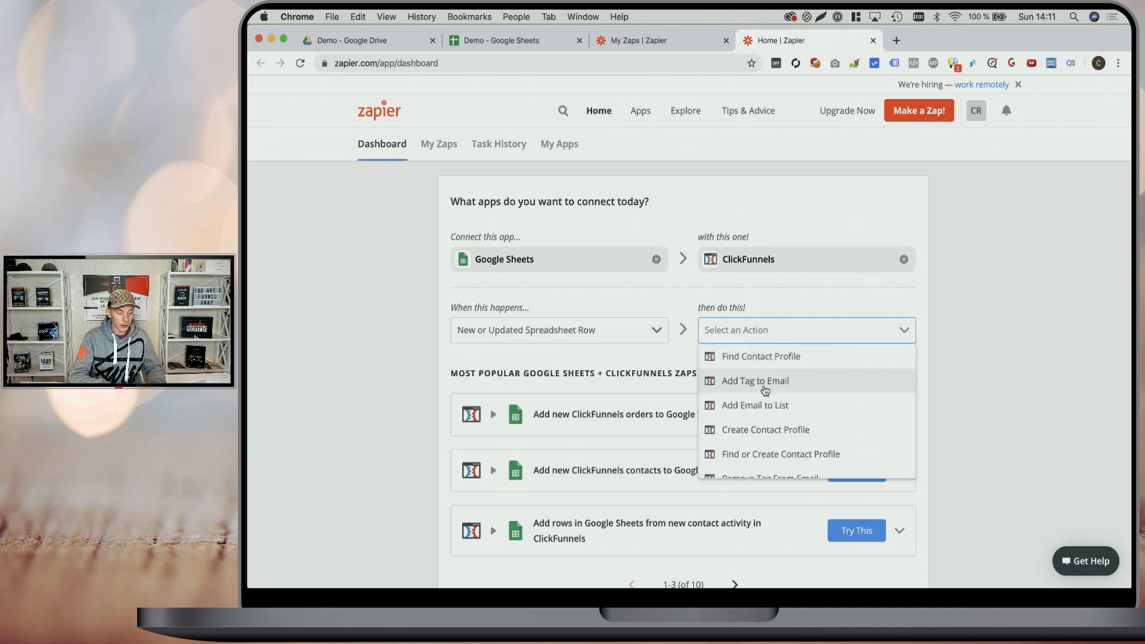
pyautogui.click(742, 412)
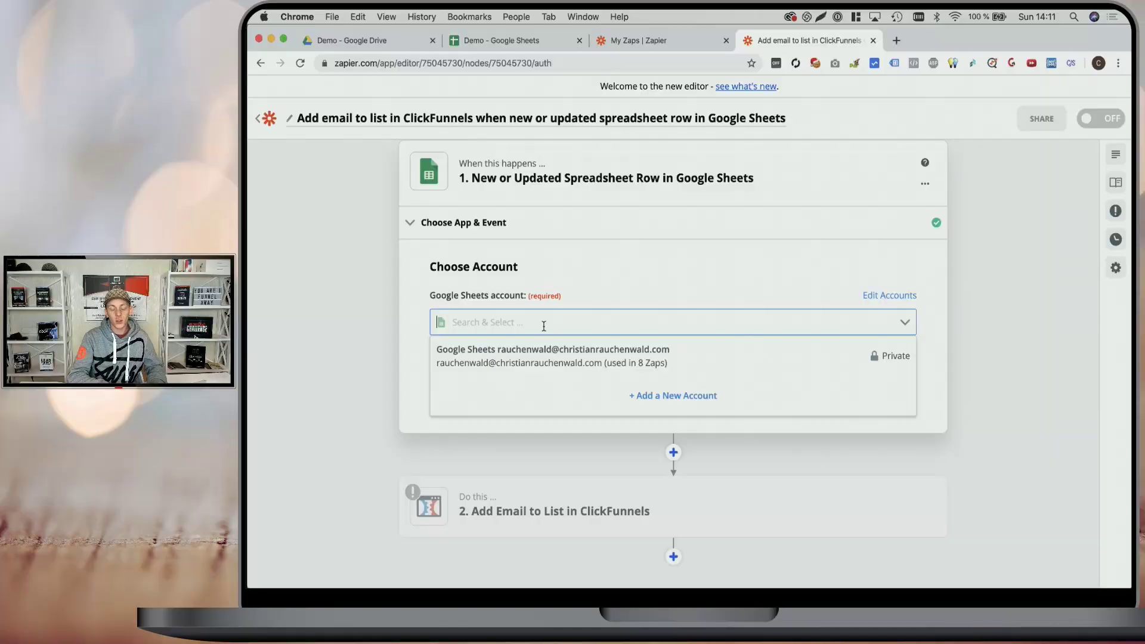
# Step: Point the trigger at the connected Google account, the Demo spreadsheet and the Sheet1 worksheet
pyautogui.click(518, 361)
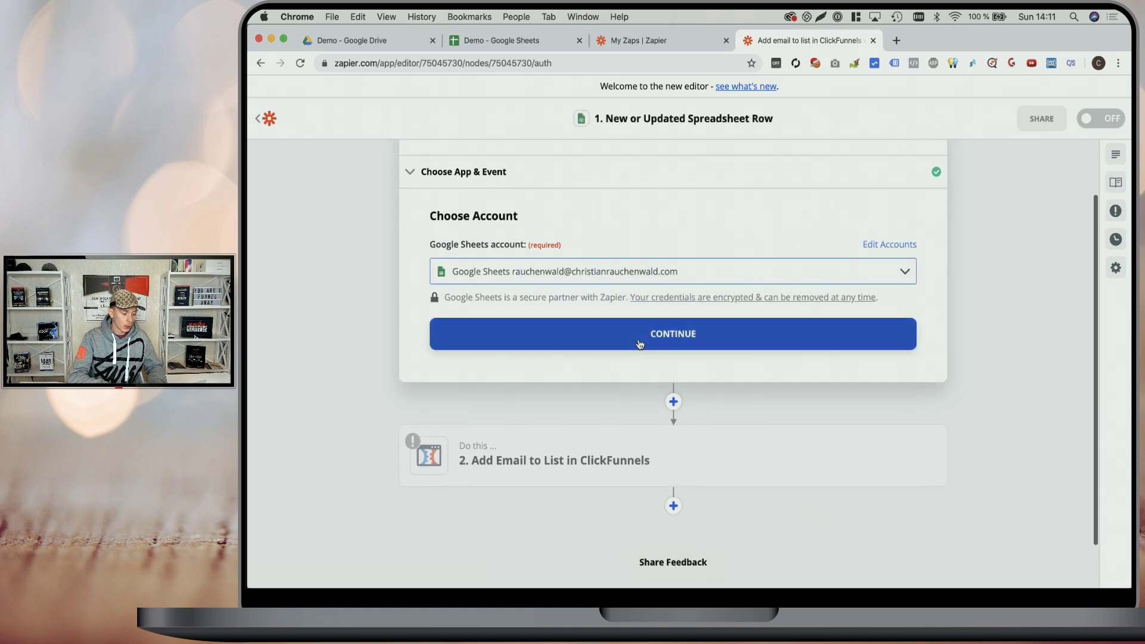
pyautogui.click(638, 336)
pyautogui.click(549, 279)
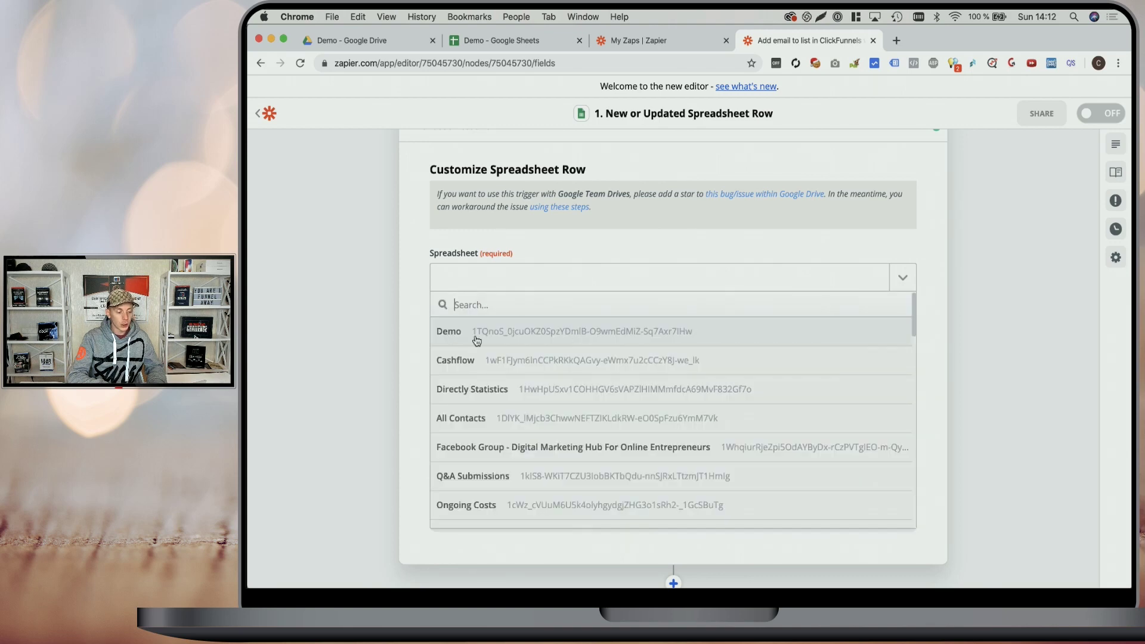
pyautogui.click(543, 338)
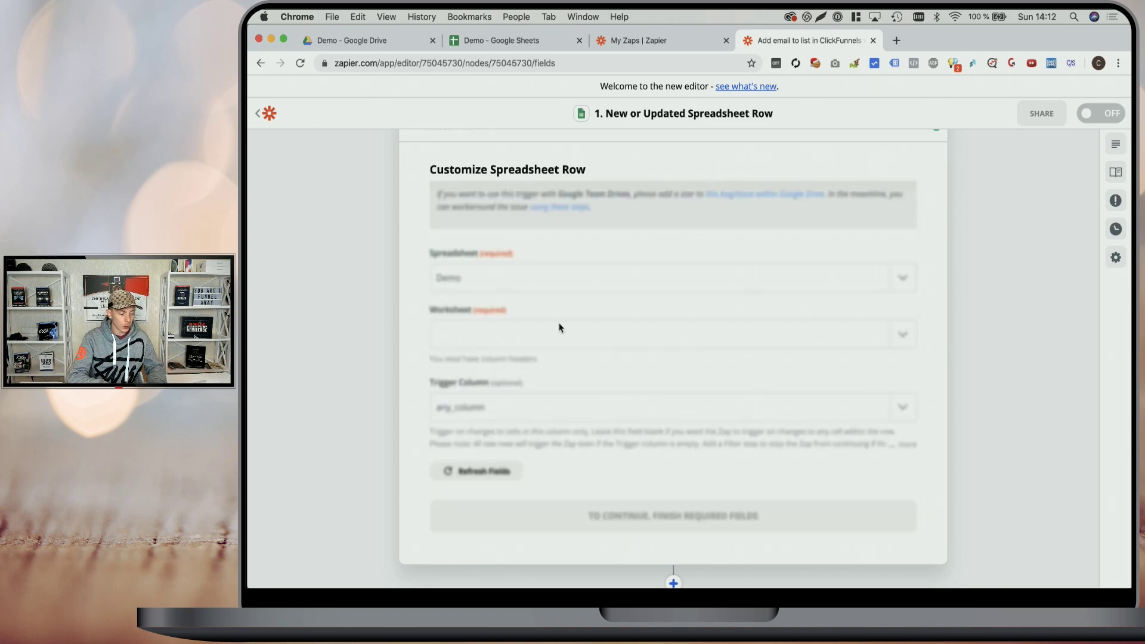
pyautogui.click(570, 338)
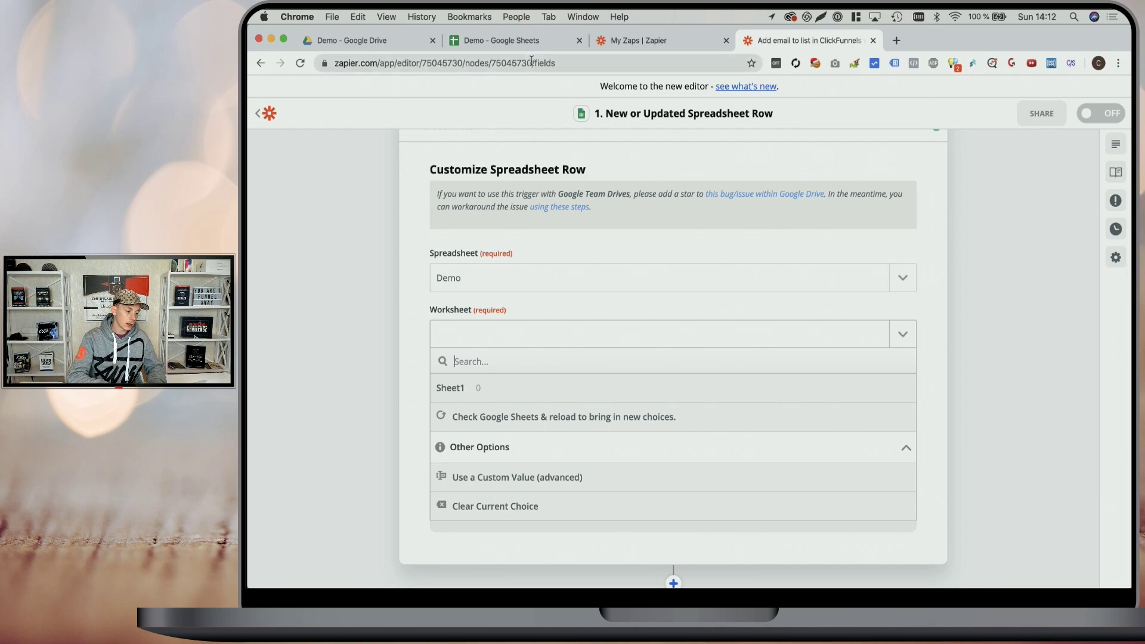
pyautogui.click(517, 41)
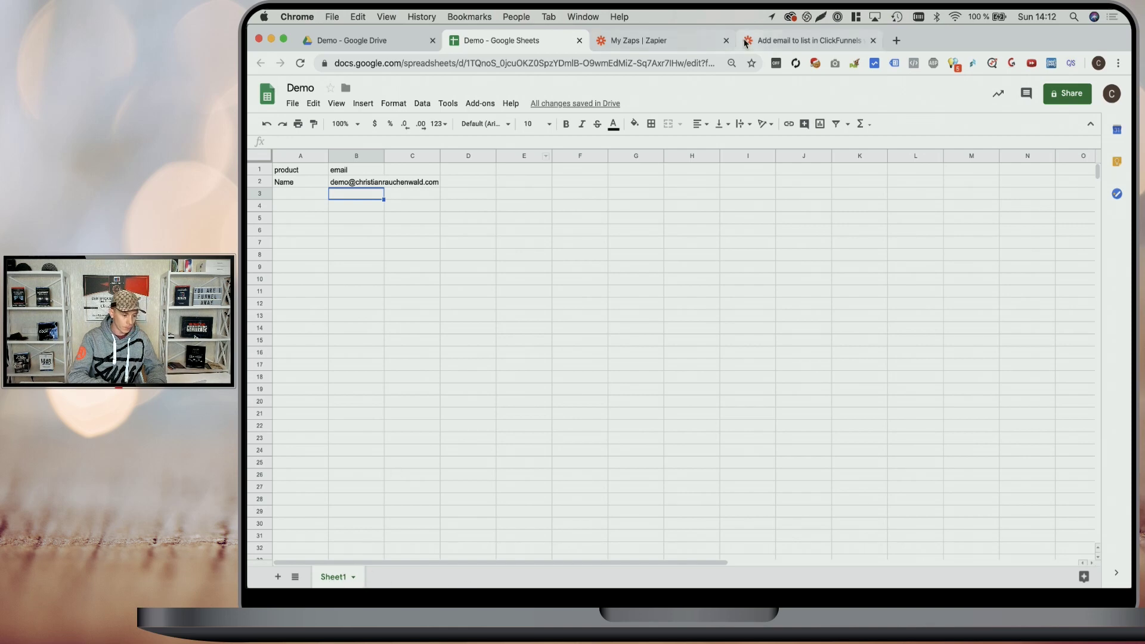
pyautogui.click(799, 40)
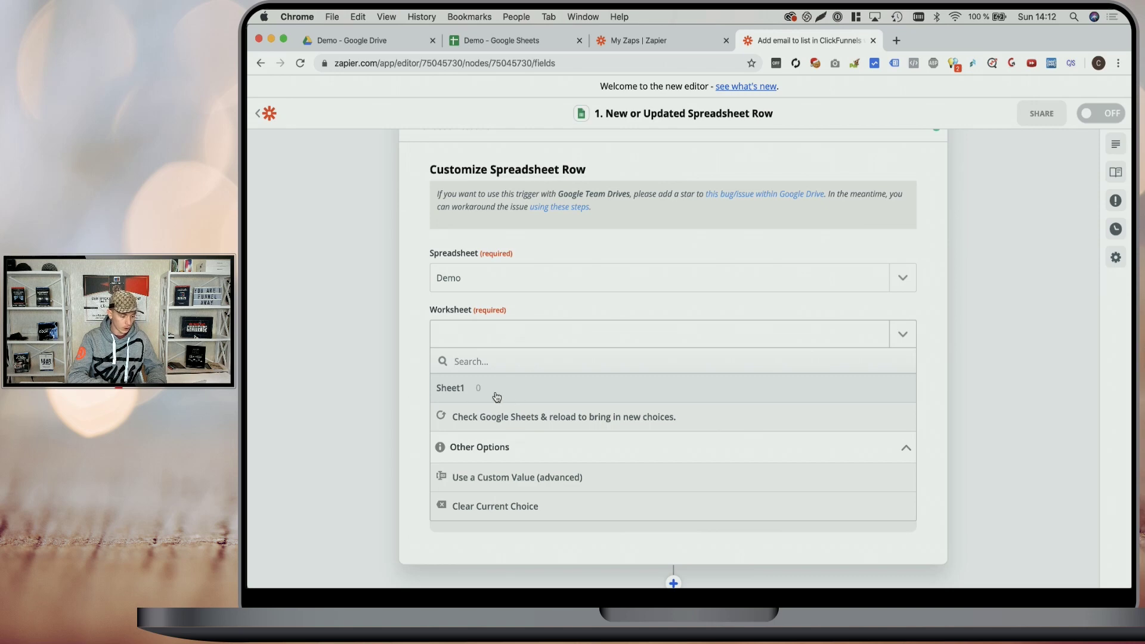
pyautogui.click(496, 397)
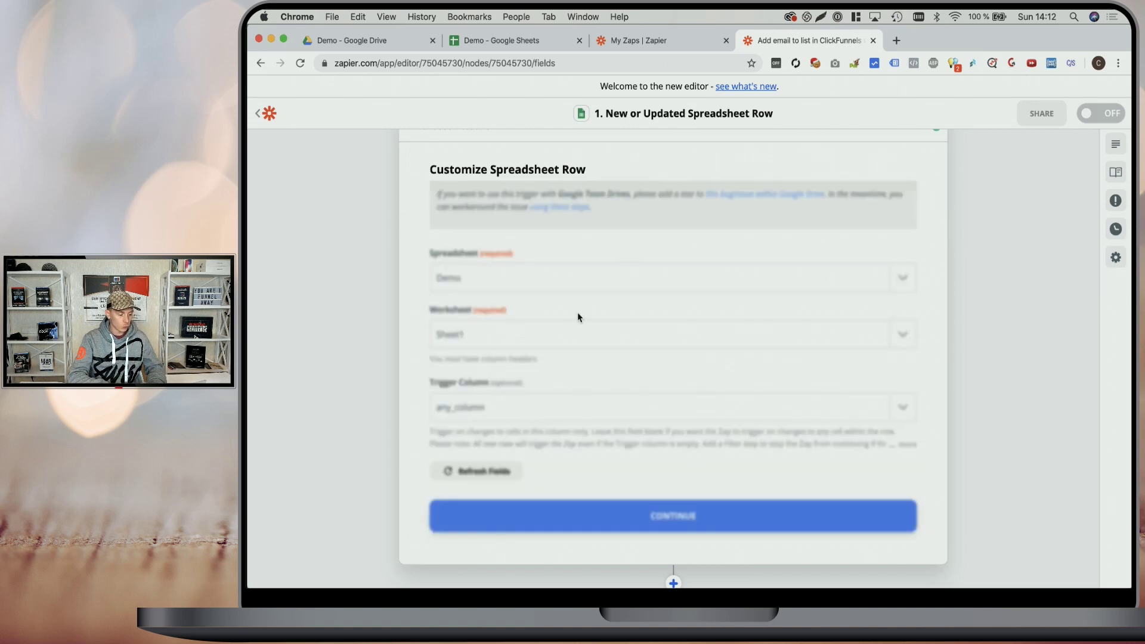
pyautogui.click(558, 409)
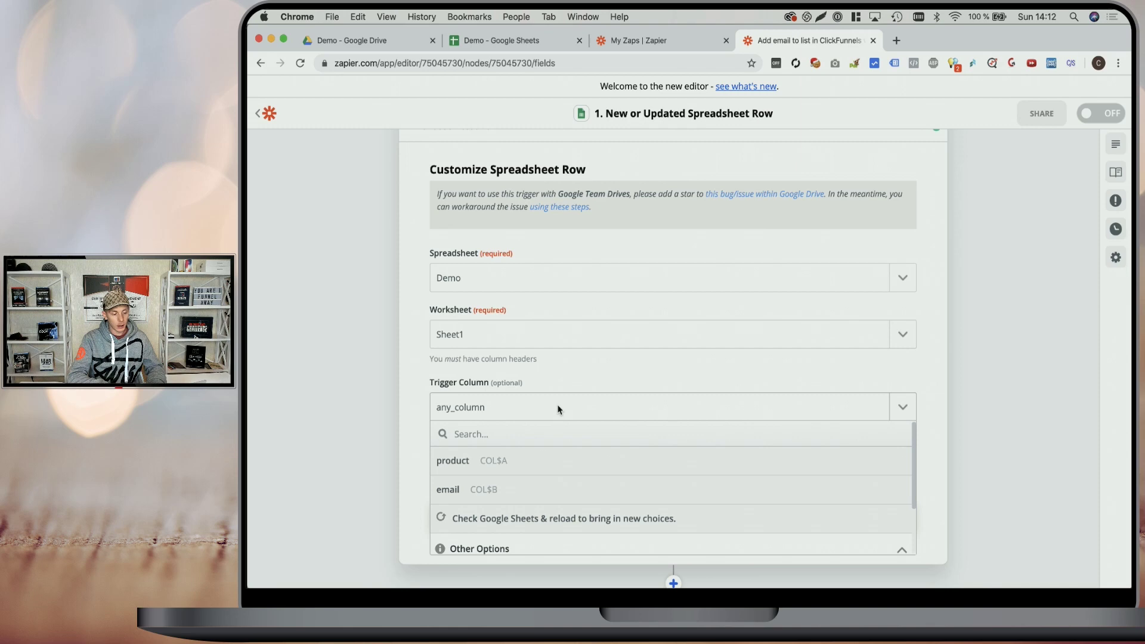
# Step: Check the sample row in Demo, then set Trigger Column to email and confirm
pyautogui.press('super+2')
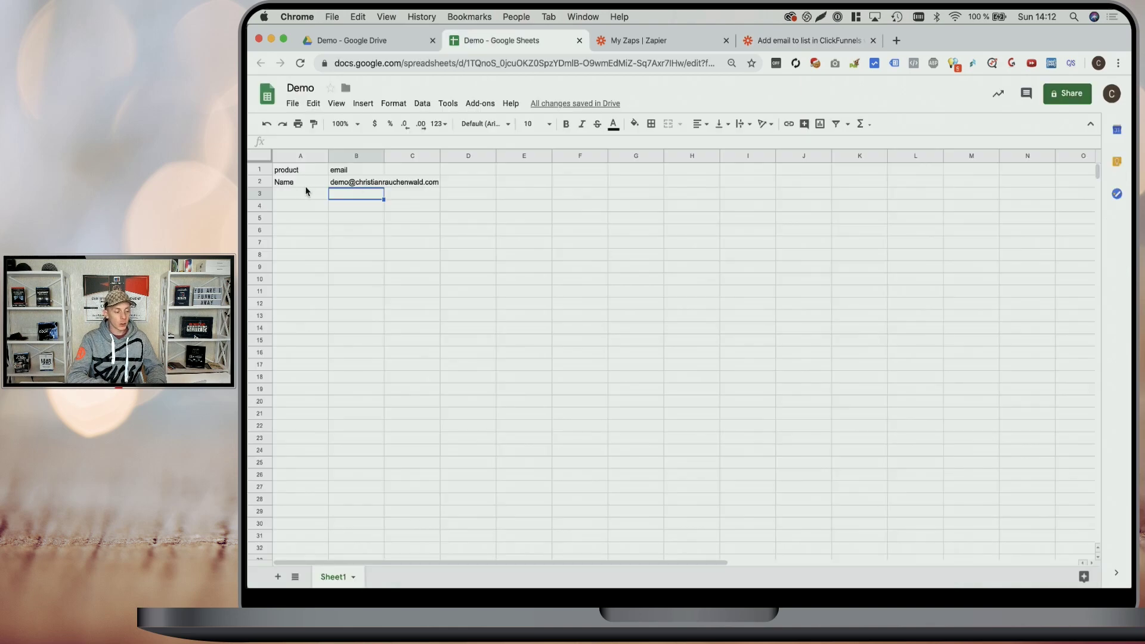
pyautogui.click(292, 185)
pyautogui.click(334, 183)
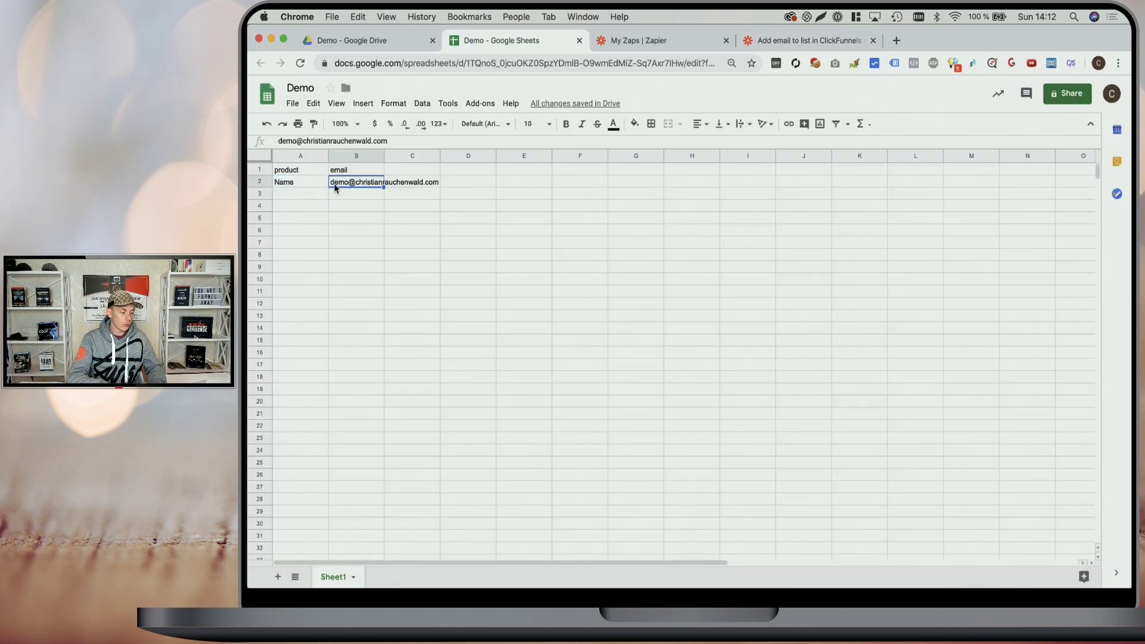
pyautogui.click(302, 181)
pyautogui.click(775, 40)
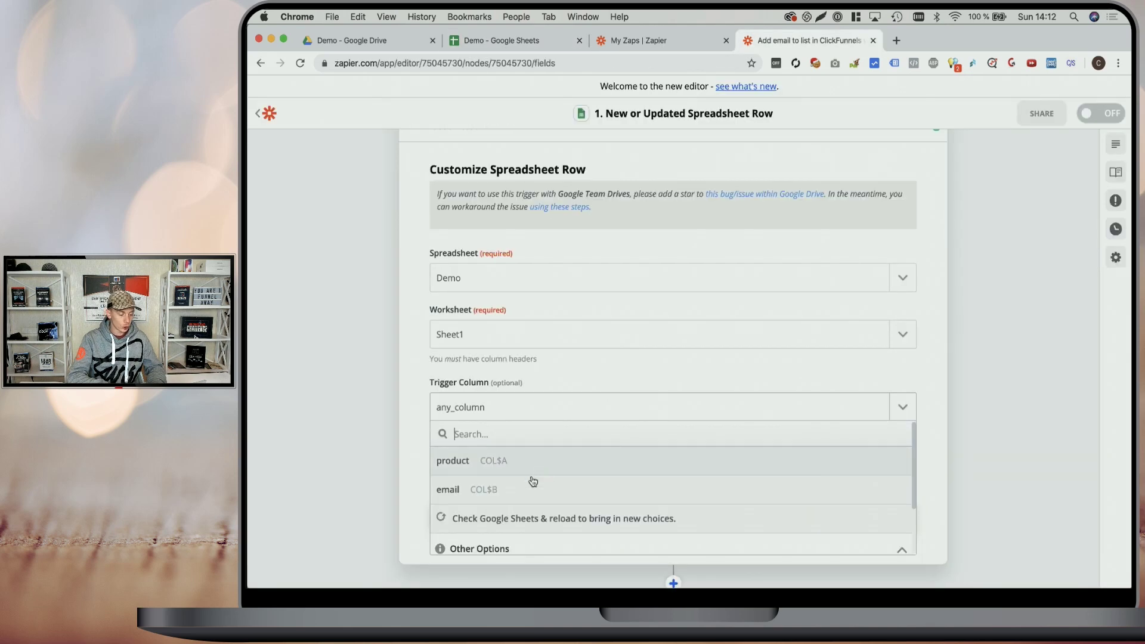
pyautogui.click(508, 490)
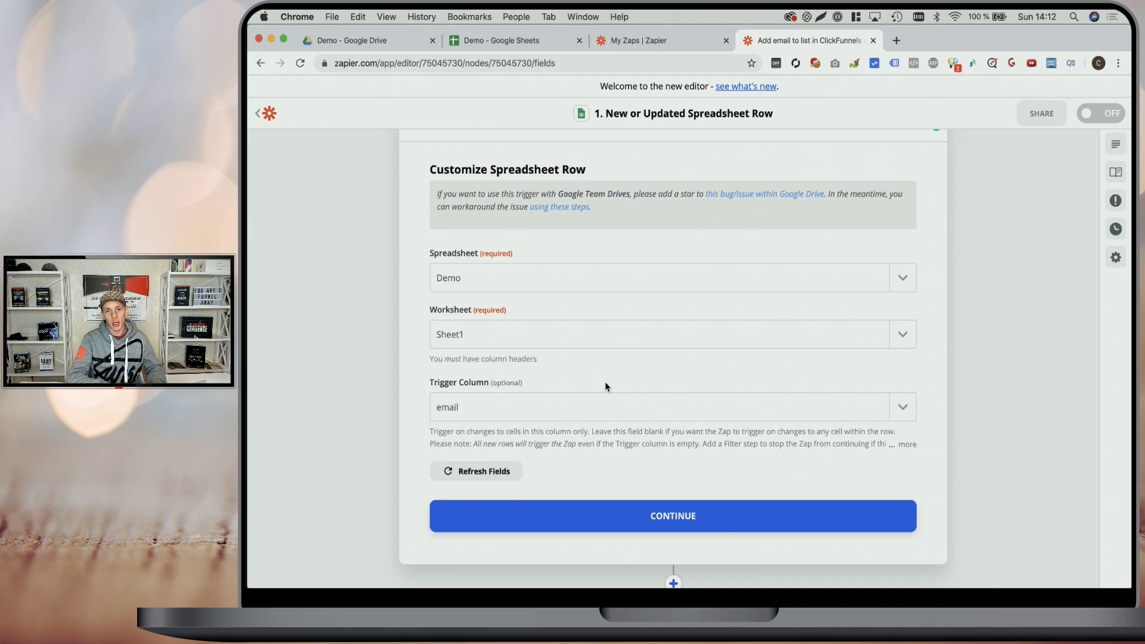
pyautogui.scroll(-1, 605, 384)
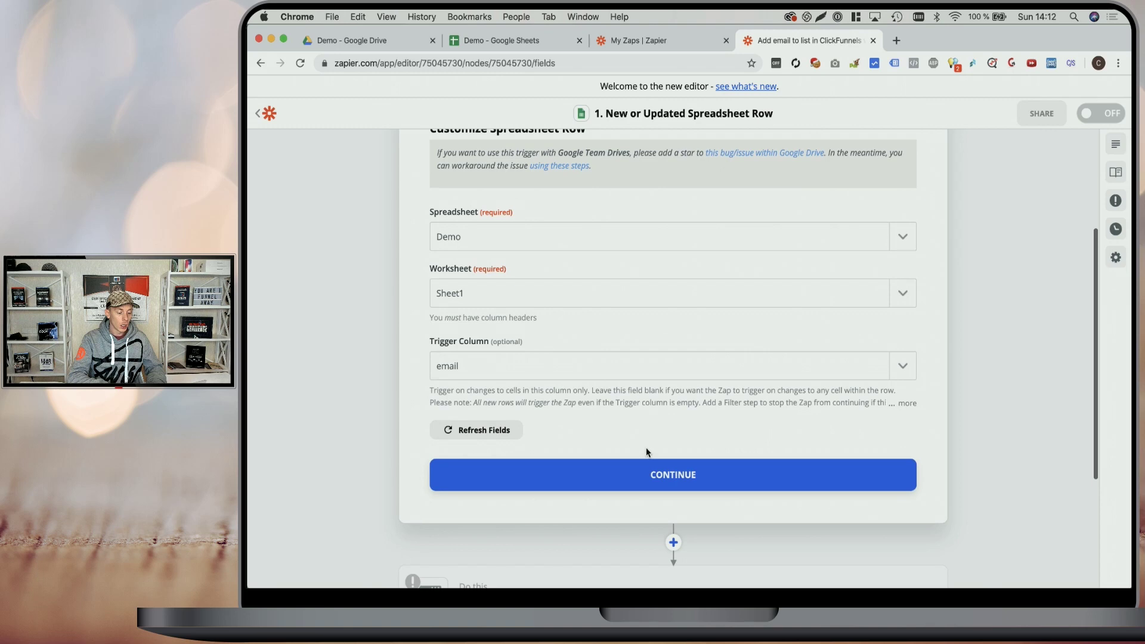
pyautogui.click(642, 475)
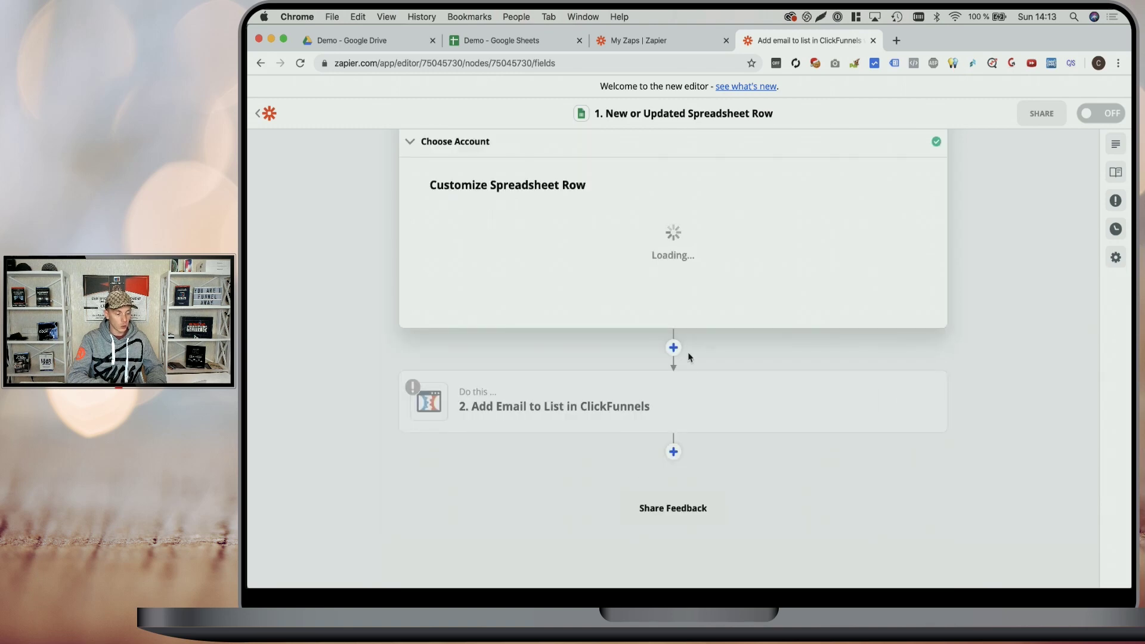
# Step: Test the trigger and confirm ClickFunnels Add Email to List with the connected account
pyautogui.click(724, 261)
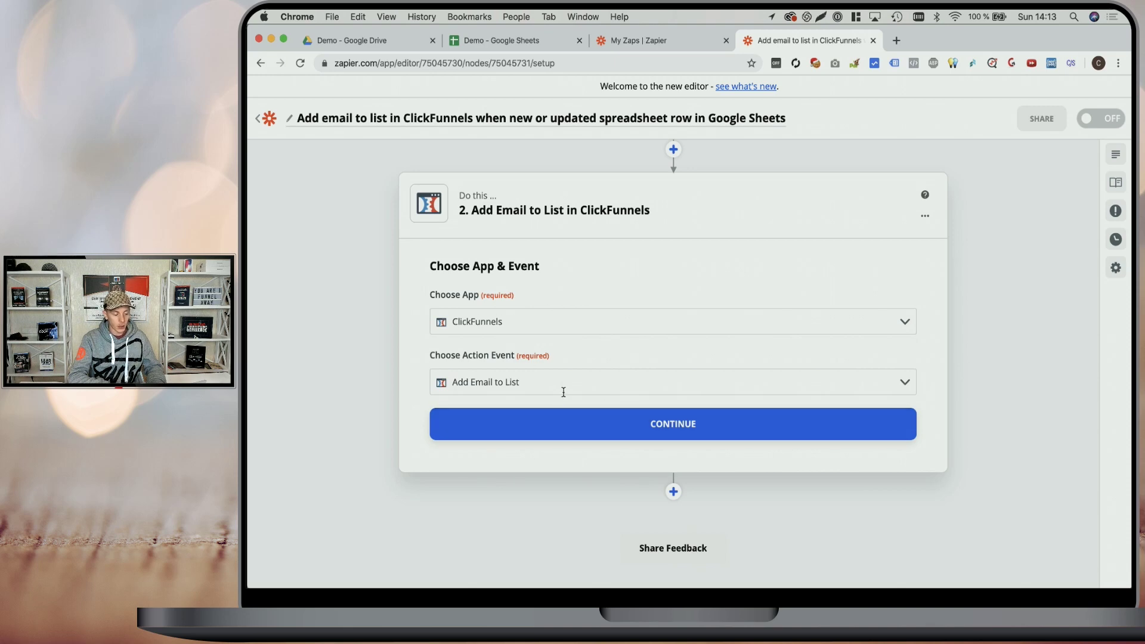
pyautogui.click(614, 425)
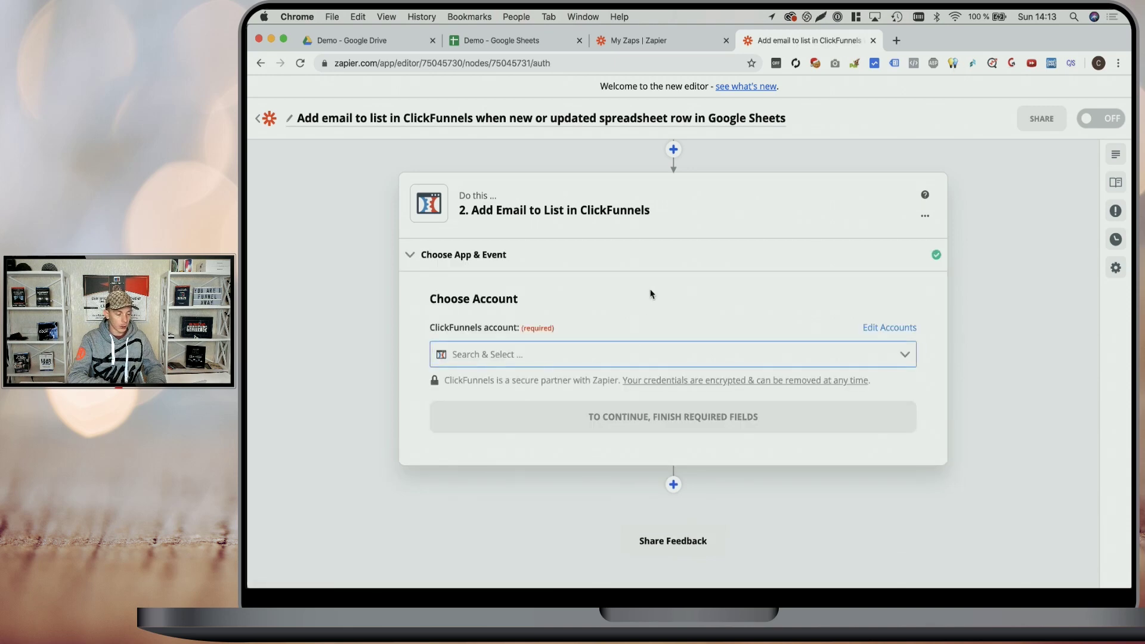
pyautogui.click(570, 358)
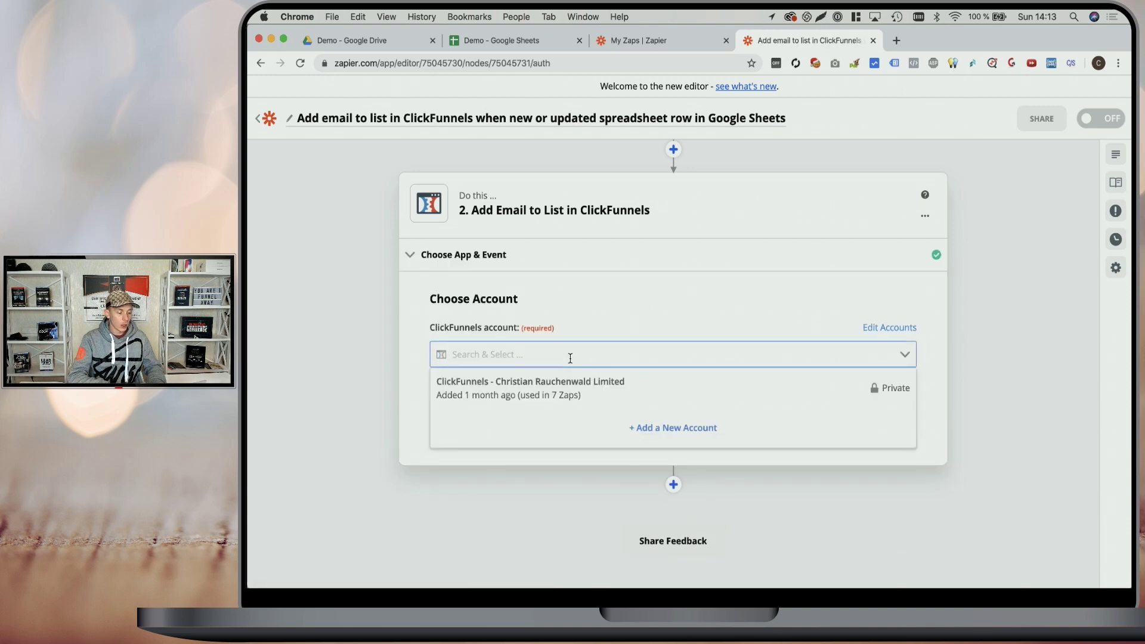
pyautogui.click(596, 395)
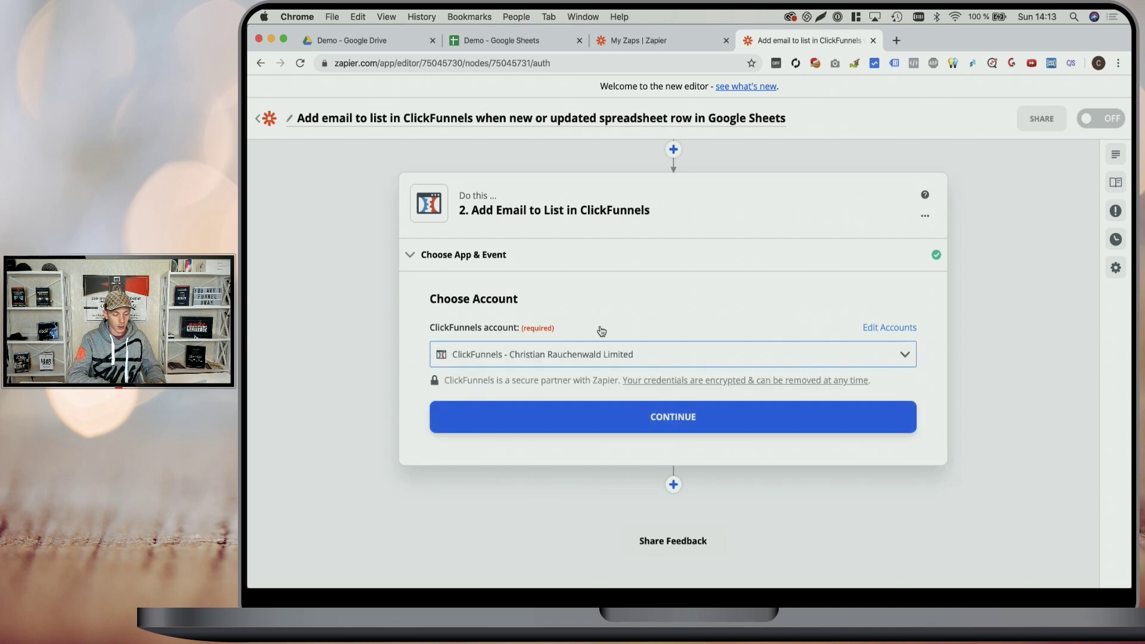
pyautogui.click(611, 420)
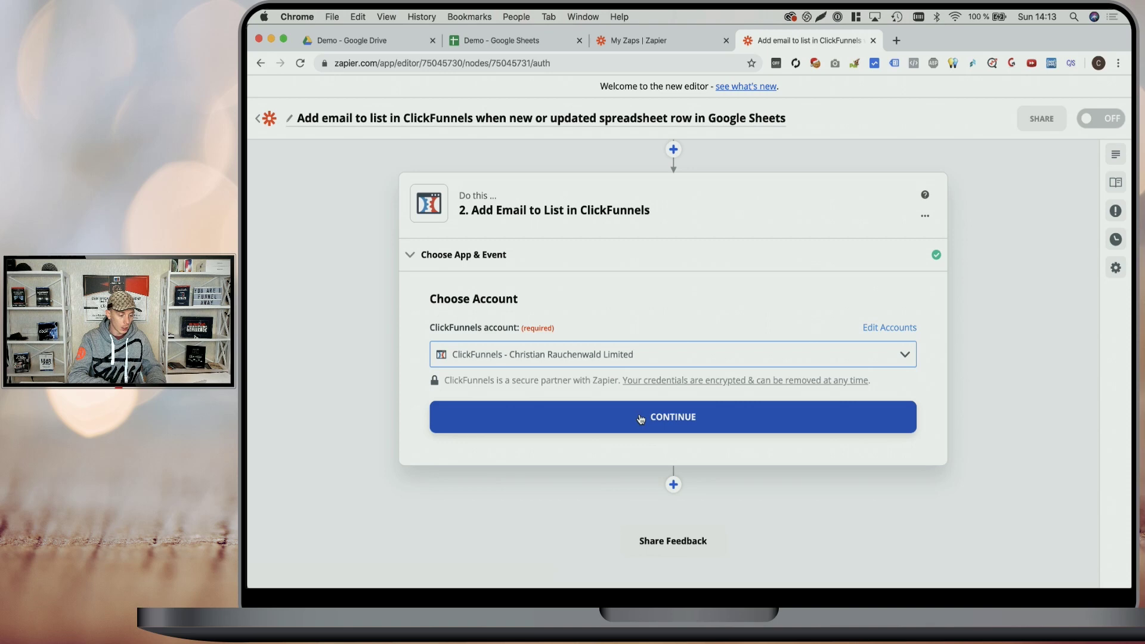
# Step: Set List to #supercalifunnelistic - General Notifications & Updates and map Email from the sheet's email column
pyautogui.scroll(-2, 646, 315)
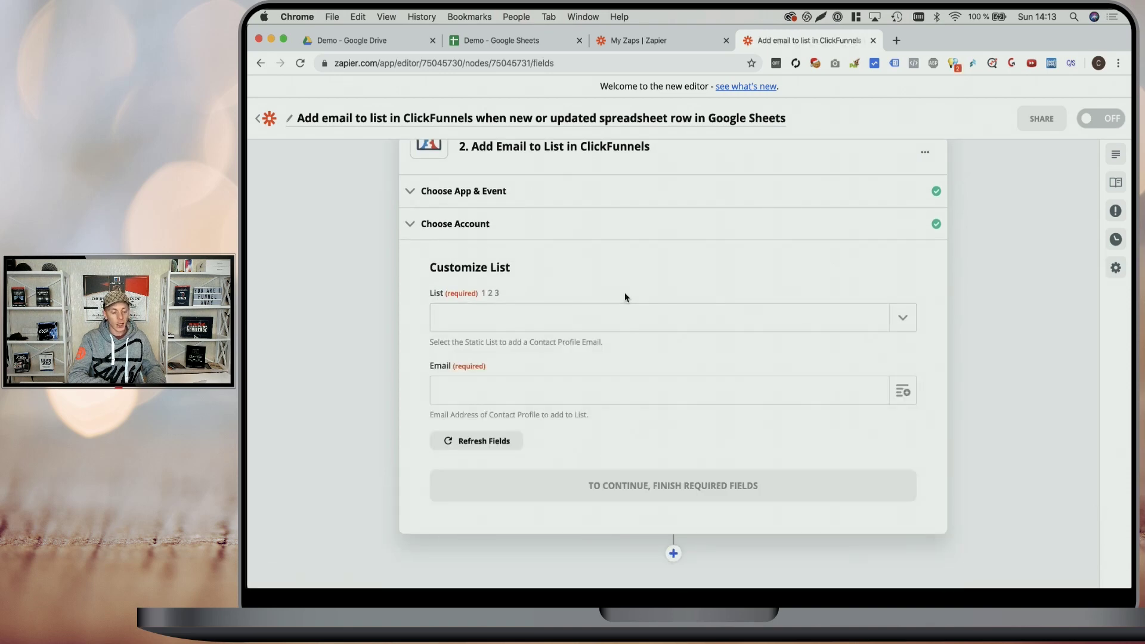
pyautogui.click(575, 321)
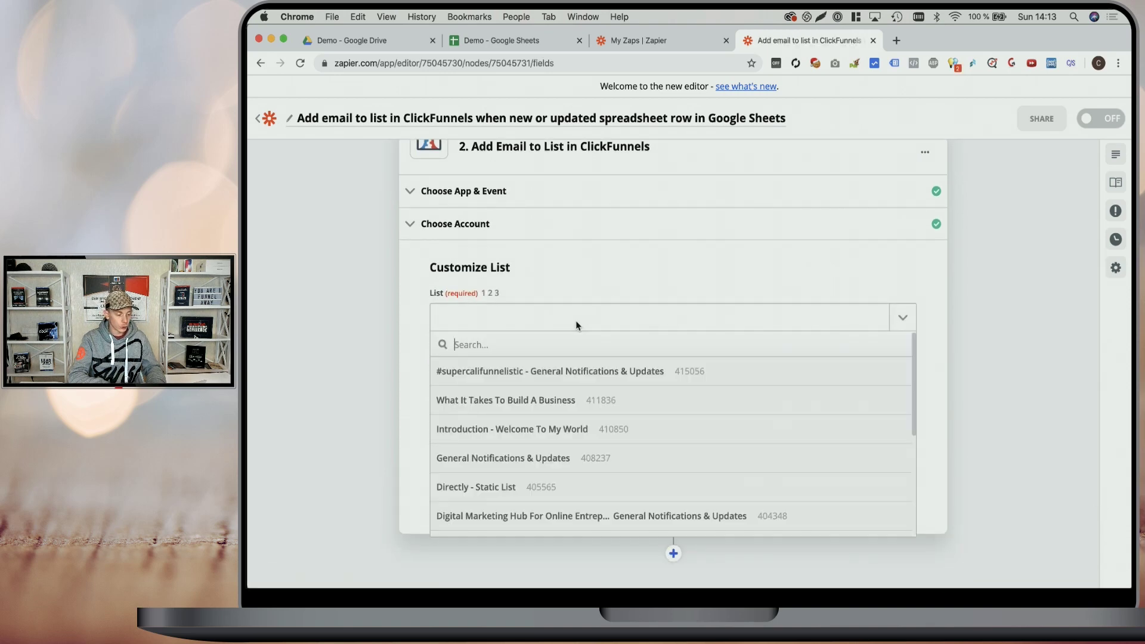
pyautogui.click(524, 375)
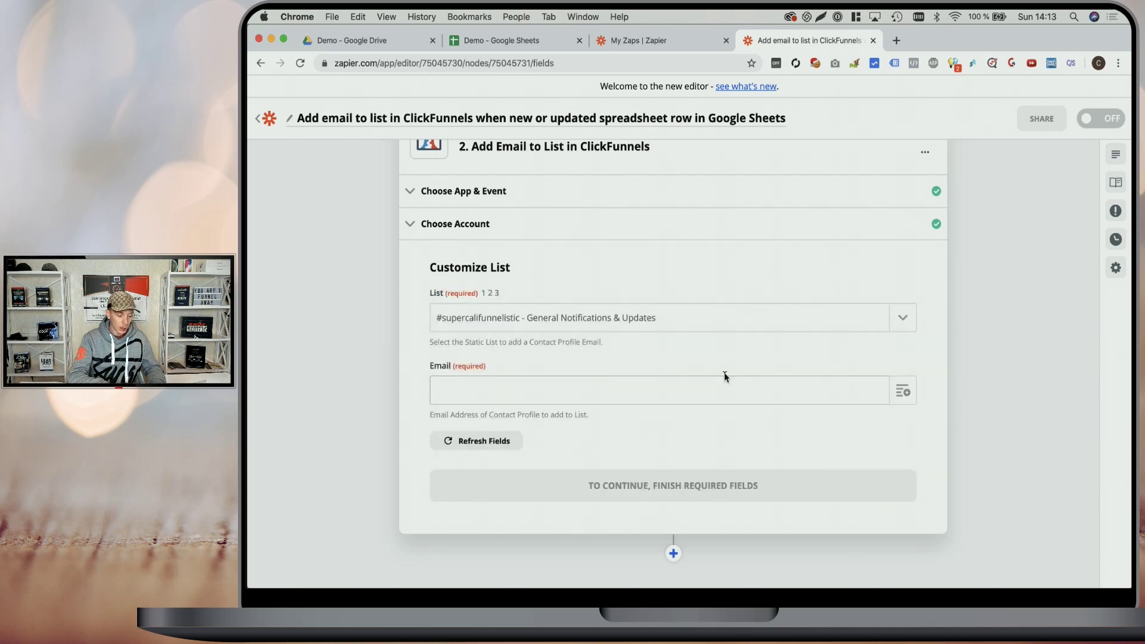
pyautogui.click(903, 392)
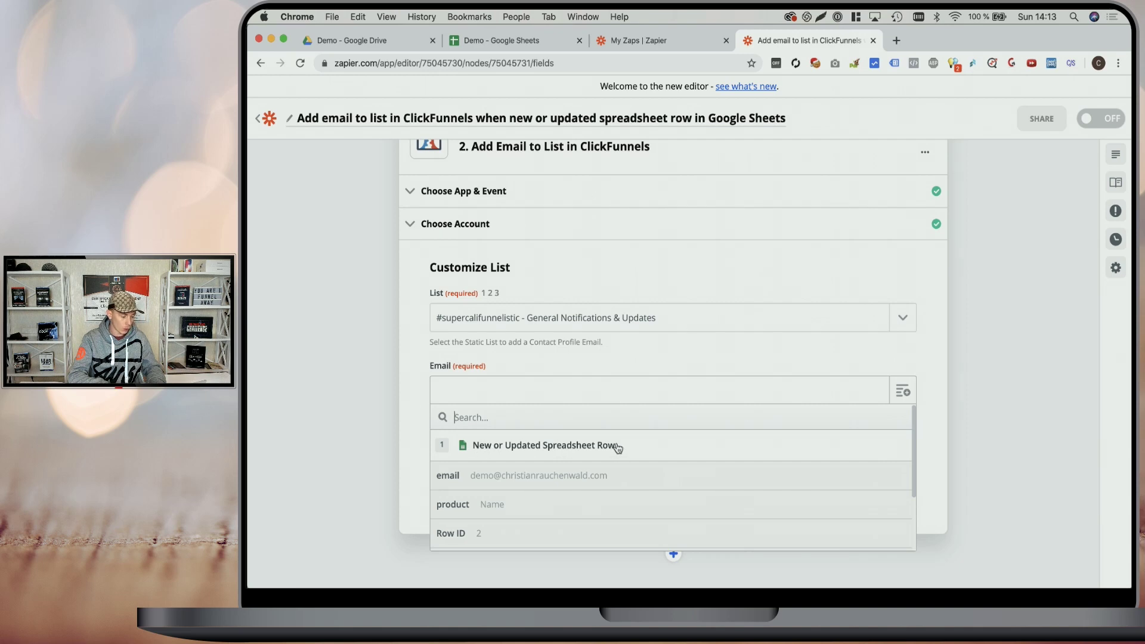
pyautogui.click(452, 483)
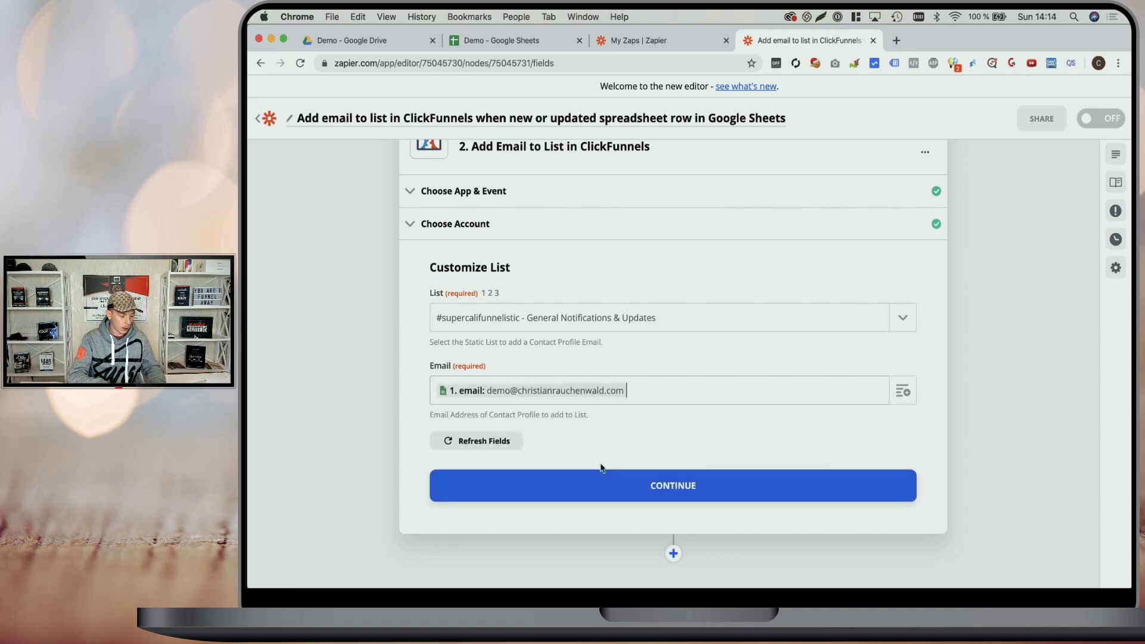
pyautogui.click(534, 41)
# Step: Skip the ClickFunnels test send and turn the Zap on
pyautogui.click(349, 268)
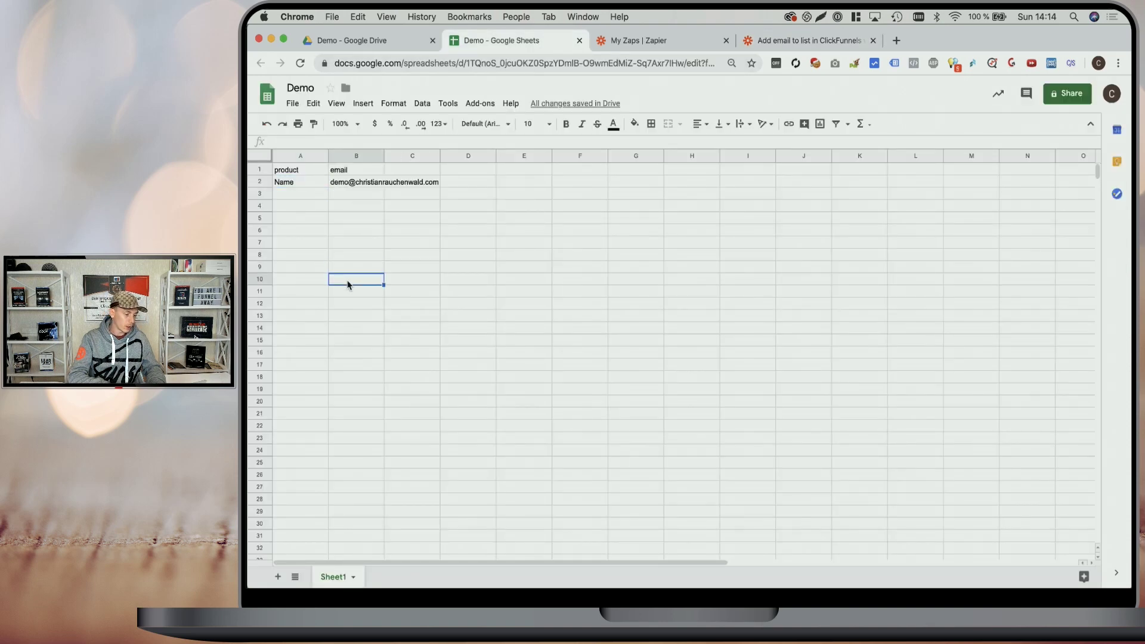
pyautogui.click(799, 41)
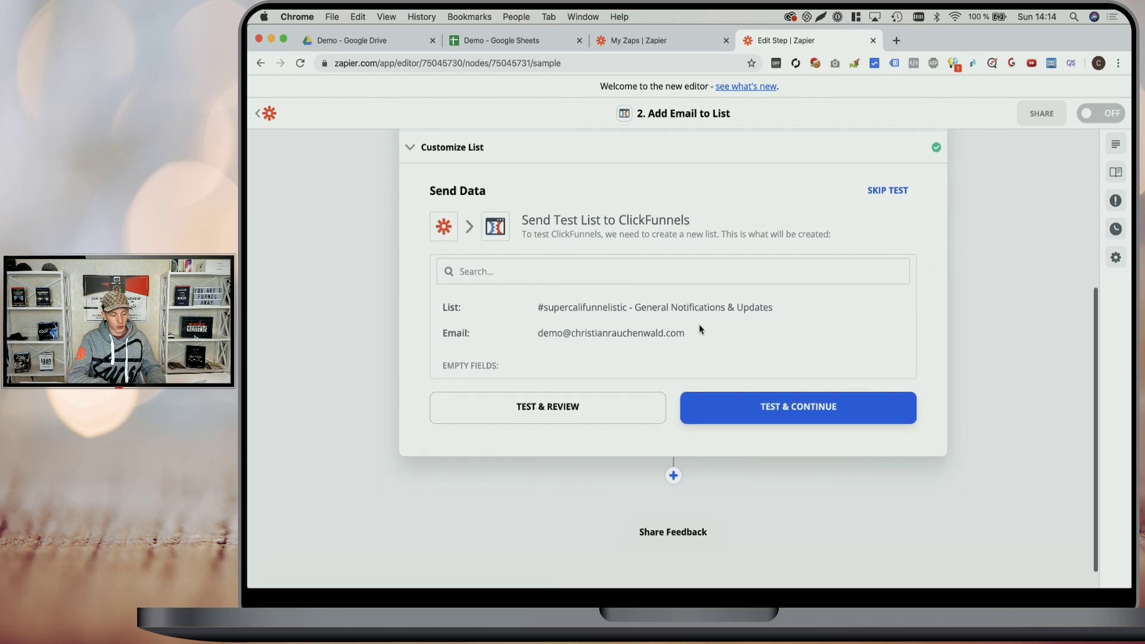
pyautogui.click(884, 192)
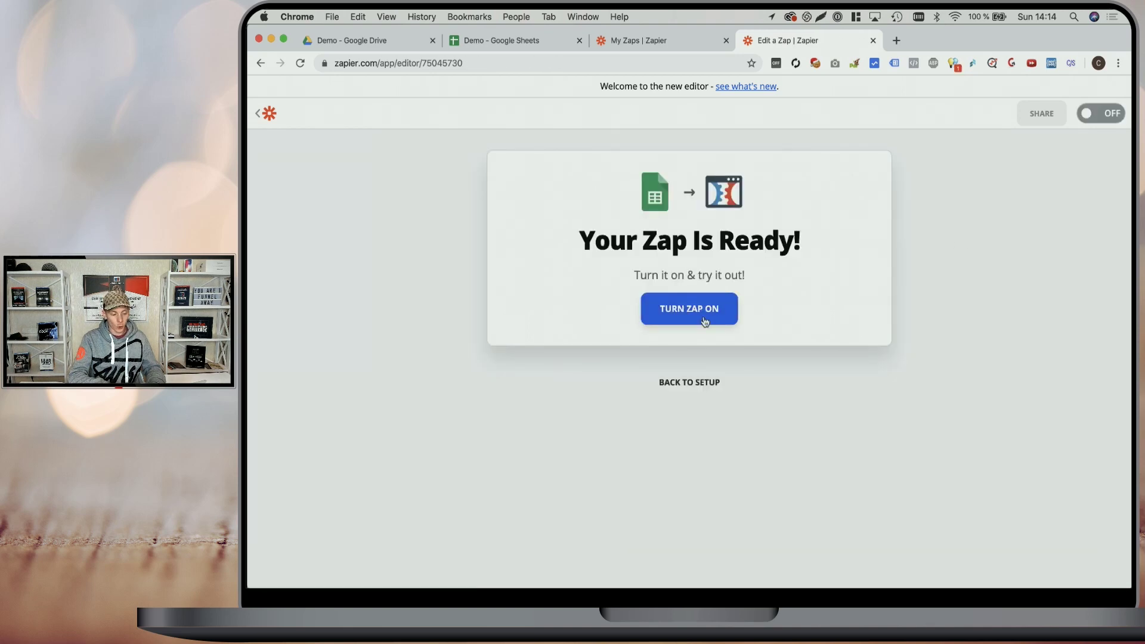
pyautogui.click(683, 318)
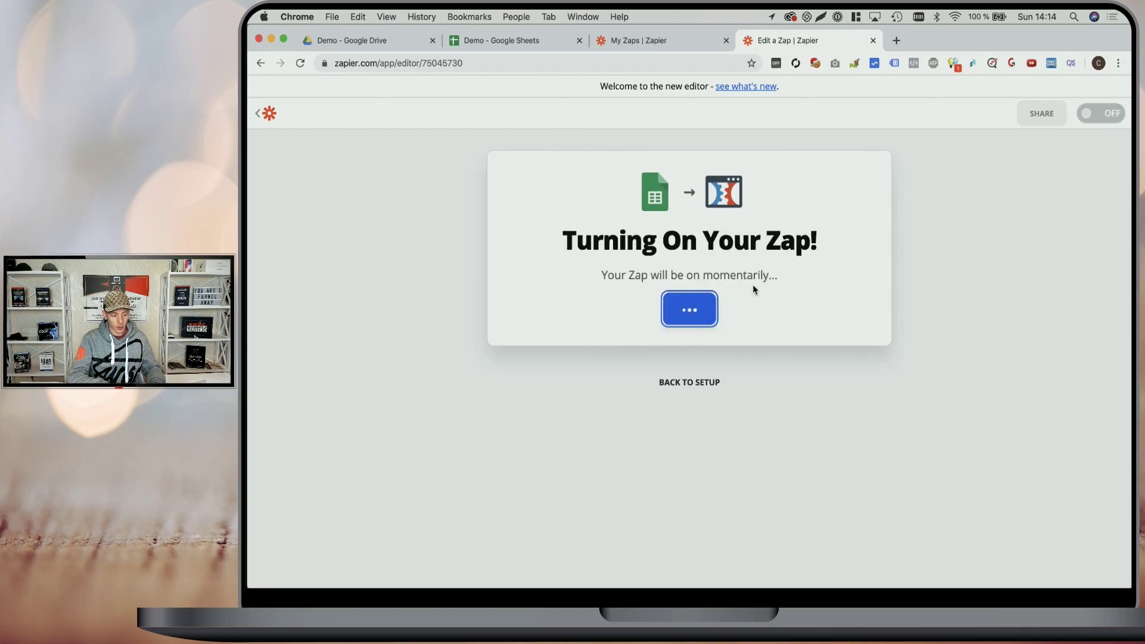